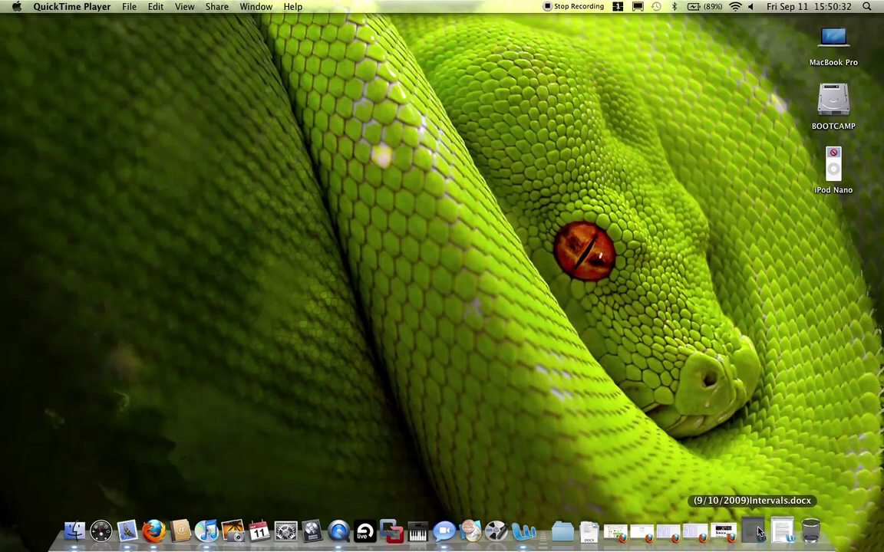
# Restore the minimized Intervals.docx Word document from the Dock
pyautogui.click(776, 531)
# Restore the Arabic/Roman Word document and the eBay, Google, craigslist and YouTube windows from the Dock
pyautogui.click(771, 534)
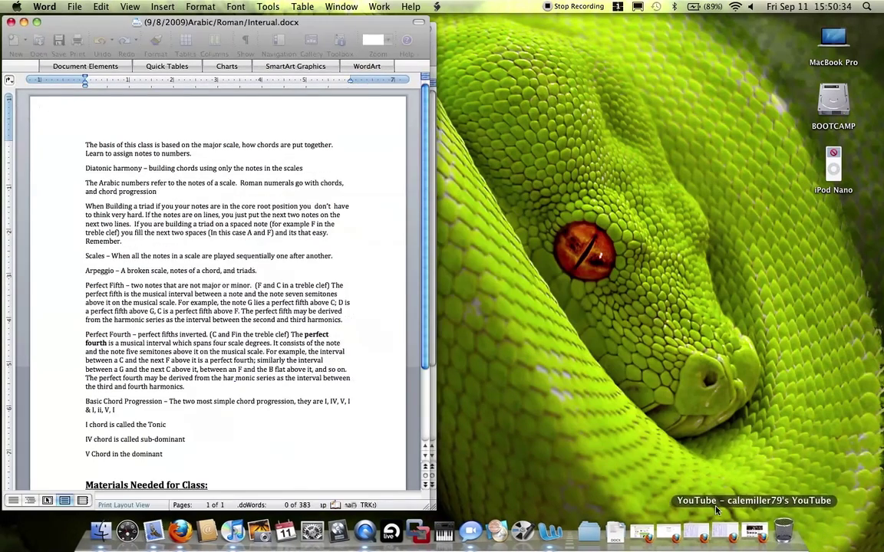
pyautogui.click(655, 530)
pyautogui.click(682, 531)
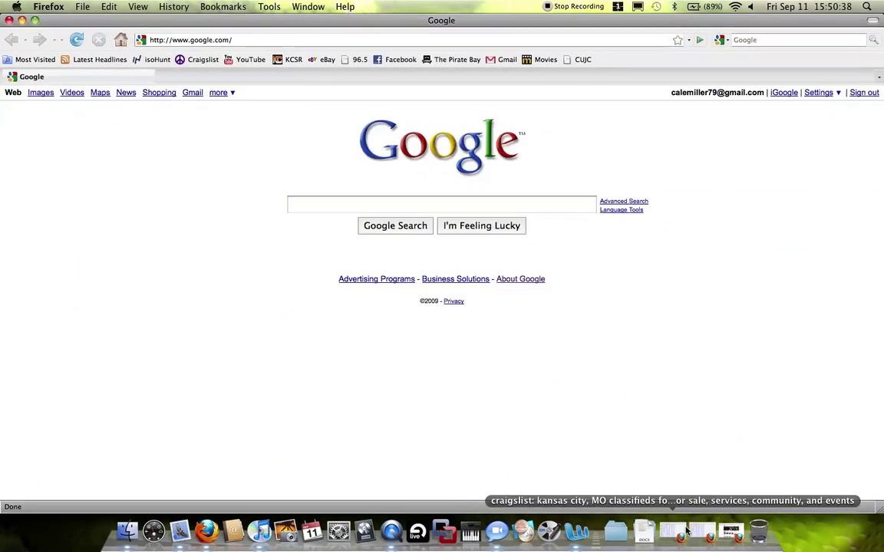
pyautogui.click(687, 529)
pyautogui.click(698, 531)
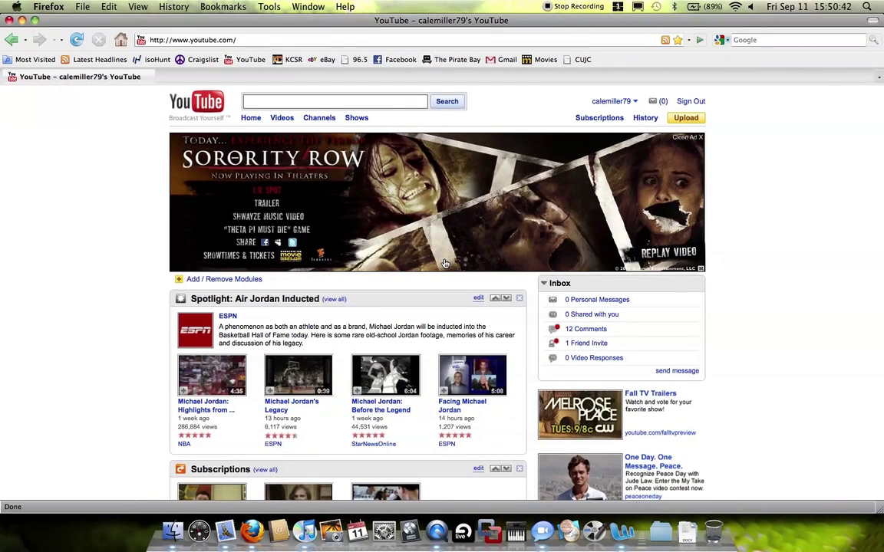
# Minimize the YouTube, craigslist, Google and eBay windows and both Word documents into the Dock
pyautogui.click(22, 20)
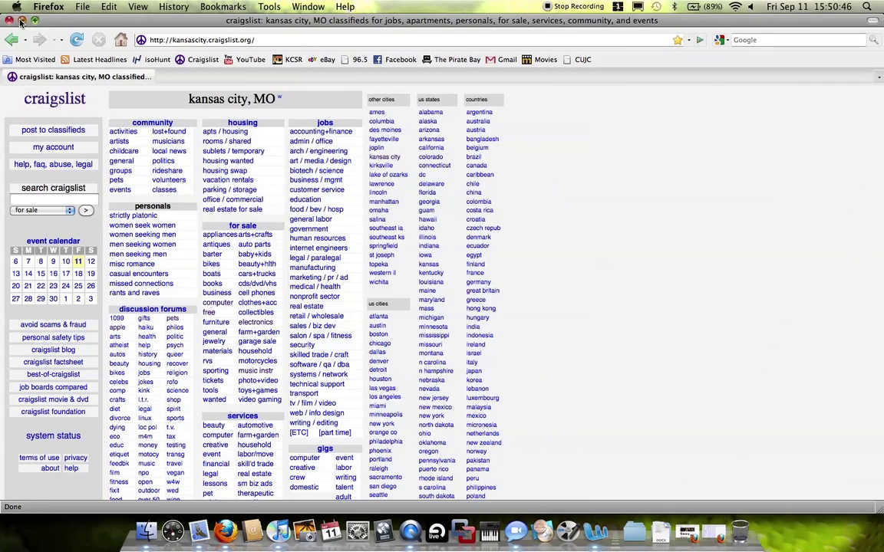
pyautogui.click(21, 21)
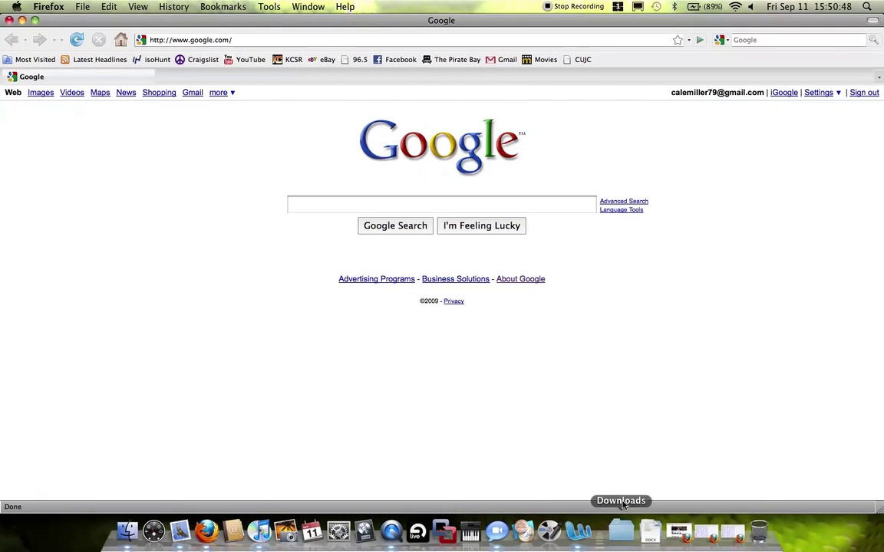
pyautogui.click(23, 21)
pyautogui.click(23, 21)
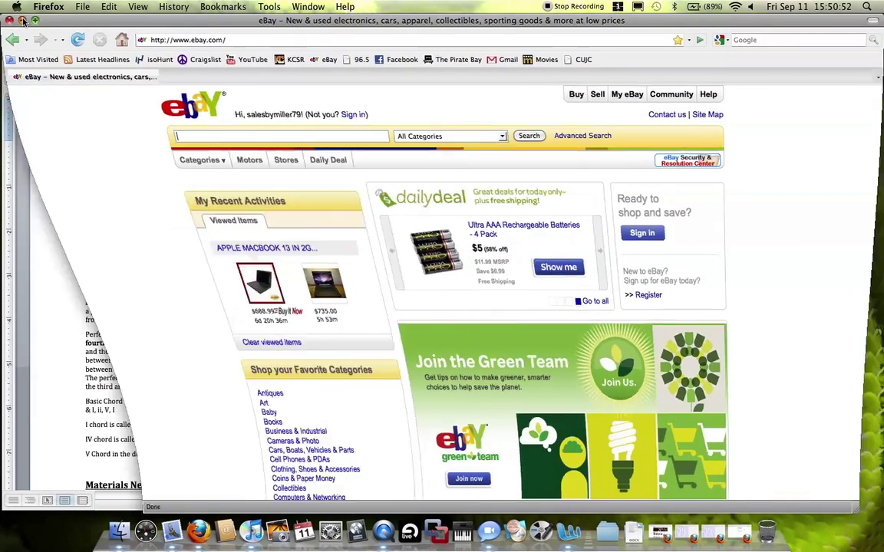
pyautogui.click(23, 20)
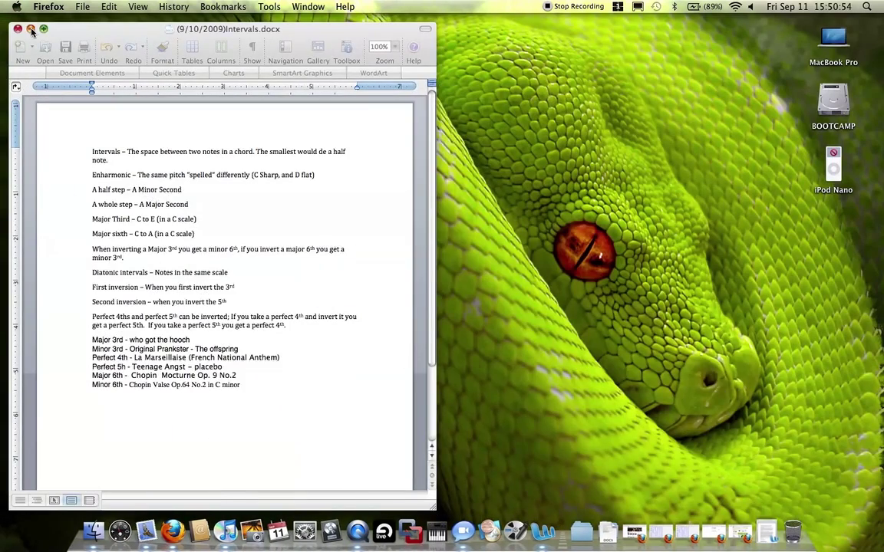
pyautogui.click(23, 21)
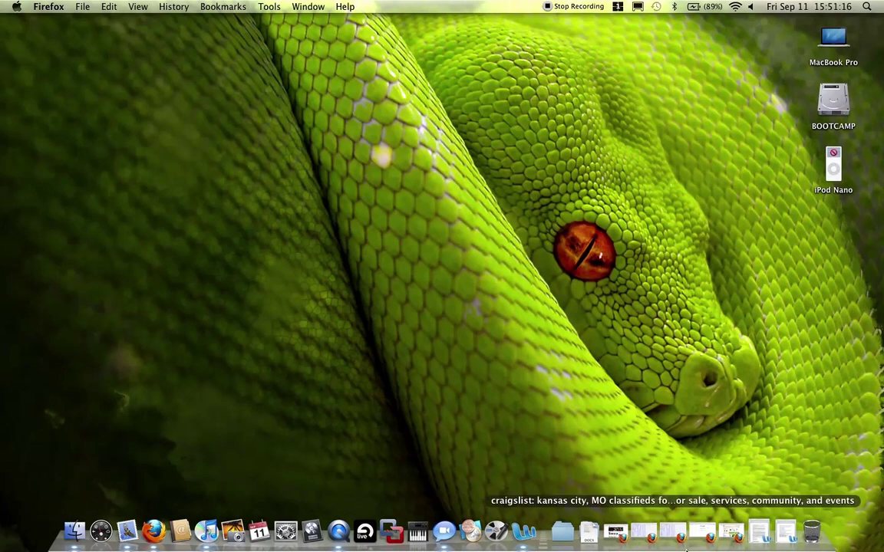
# Restore the YouTube, craigslist, Google and eBay windows and both Word documents from the Dock
pyautogui.click(611, 548)
pyautogui.click(729, 537)
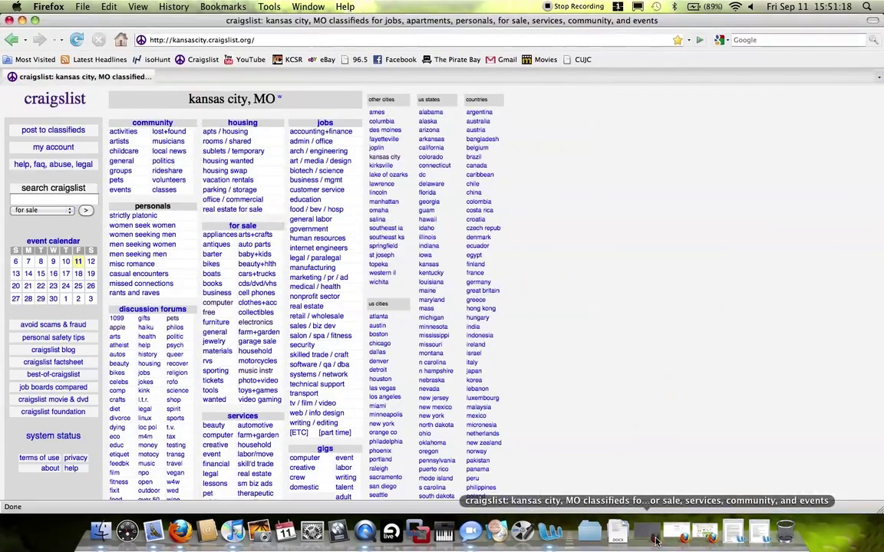
pyautogui.click(670, 540)
pyautogui.click(687, 540)
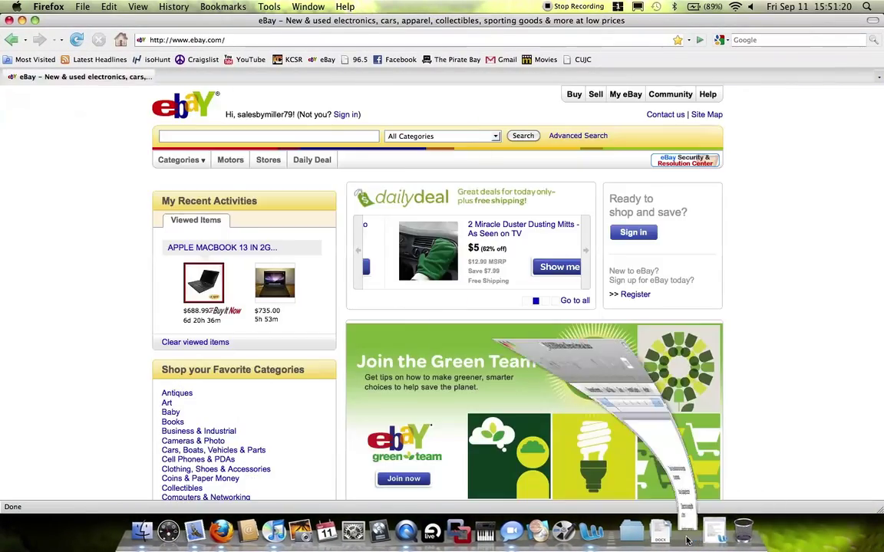
pyautogui.click(700, 539)
pyautogui.click(701, 539)
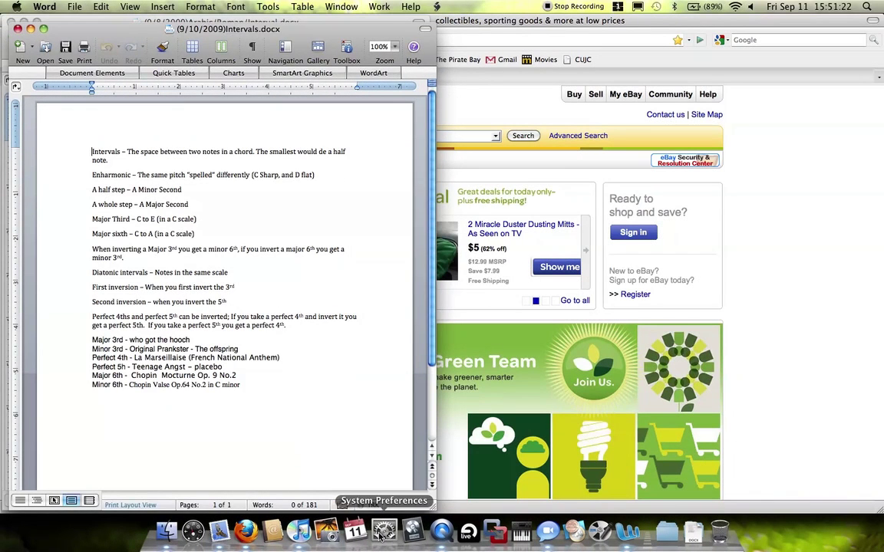
# Review the Dock pane's 'Minimize windows into application icon' setting in System Preferences, then close it
pyautogui.click(379, 536)
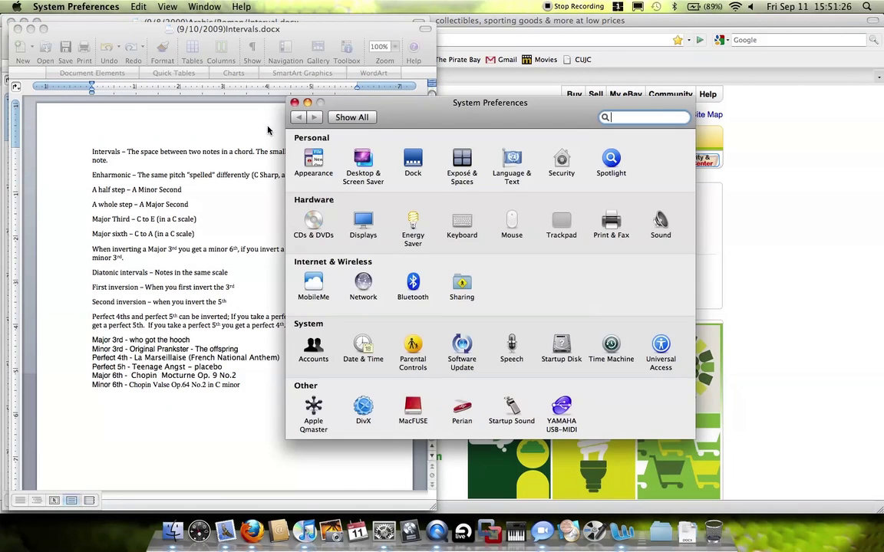
pyautogui.click(397, 158)
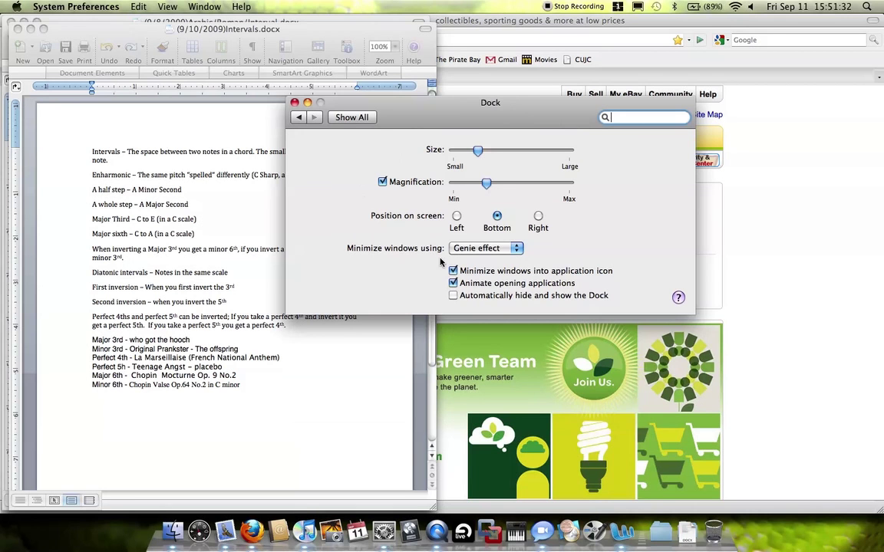
pyautogui.click(338, 117)
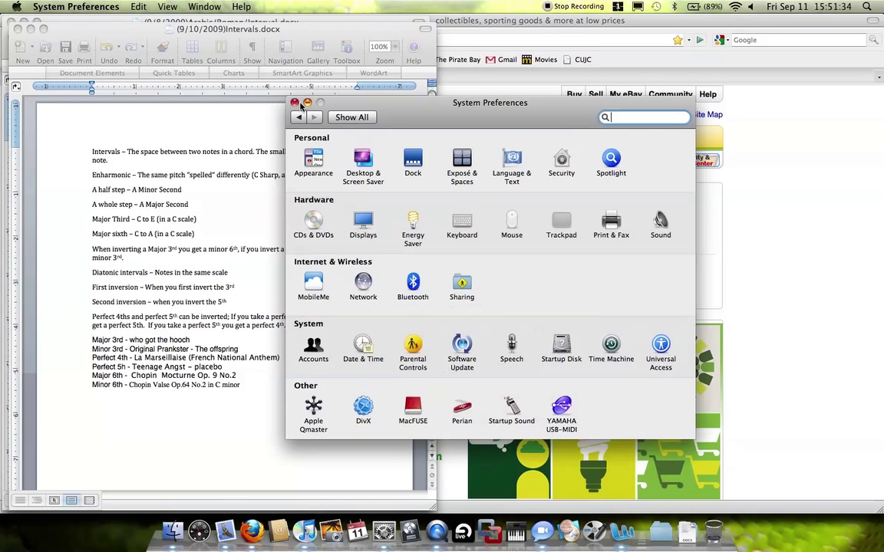
pyautogui.click(295, 99)
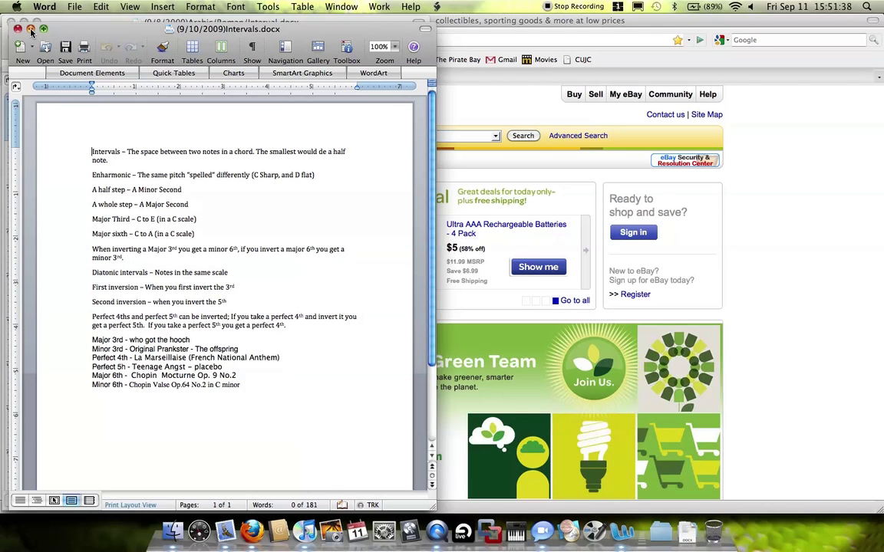
# Minimize the Arabic/Roman/Interual.docx and Intervals.docx Word documents
pyautogui.moveTo(61, 29); pyautogui.dragTo(191, 29)
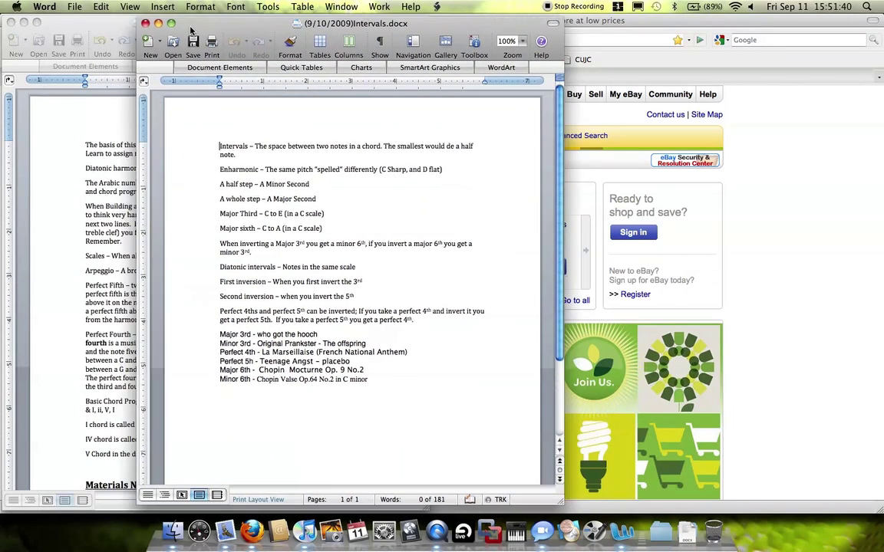
pyautogui.click(52, 108)
pyautogui.click(61, 145)
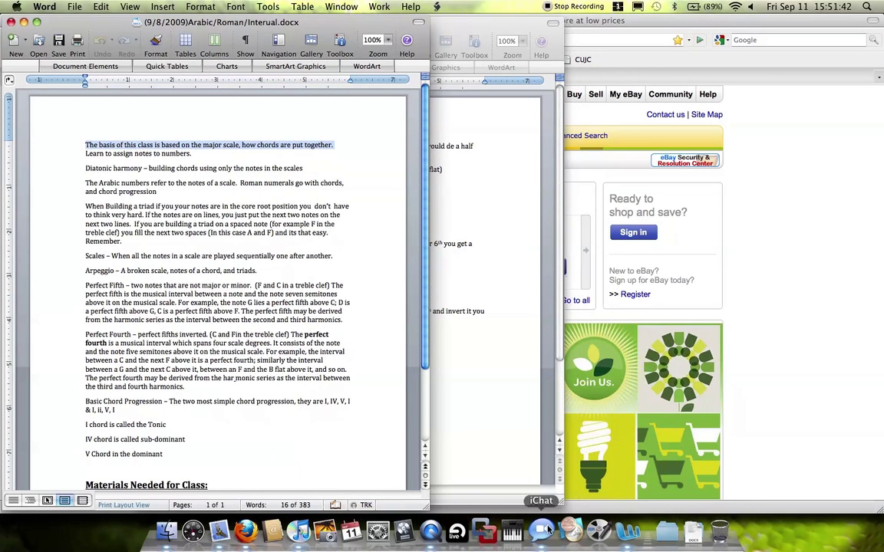
pyautogui.click(25, 23)
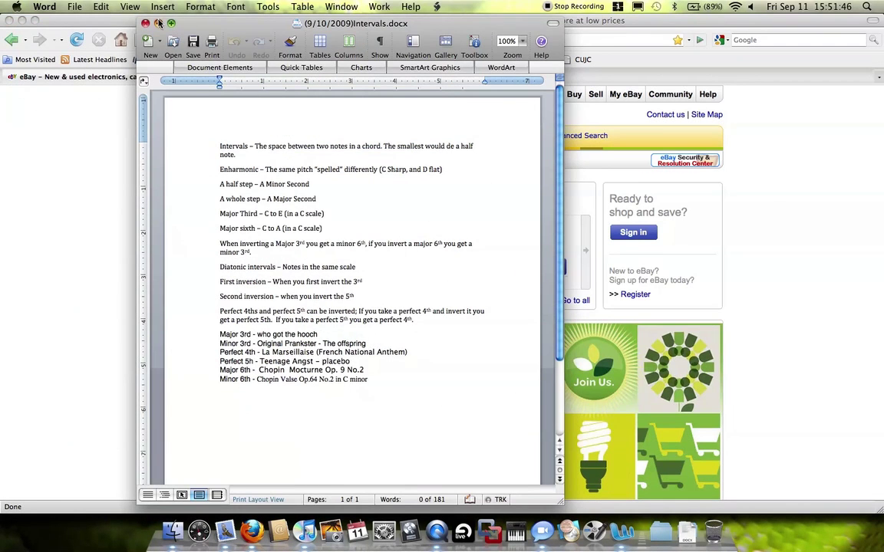
pyautogui.click(158, 23)
# Minimize the eBay, Google, craigslist and YouTube Firefox windows
pyautogui.click(23, 23)
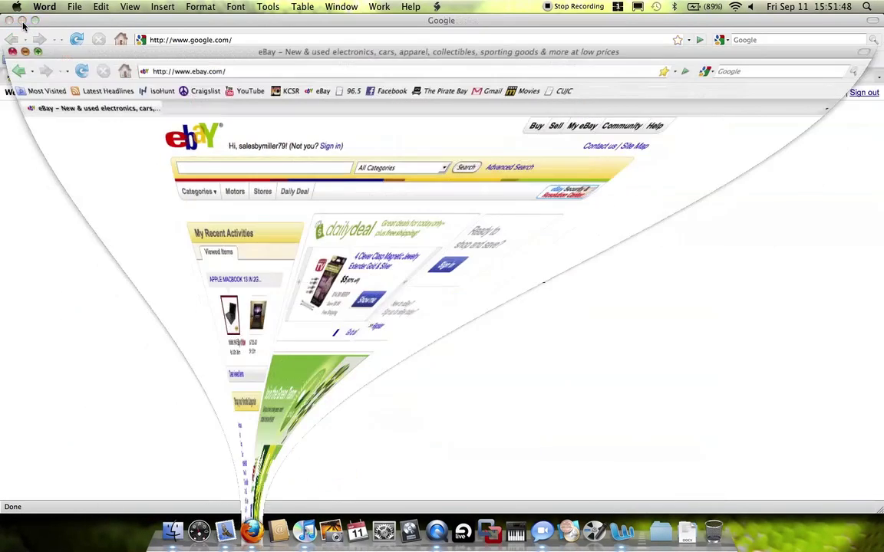
pyautogui.click(23, 22)
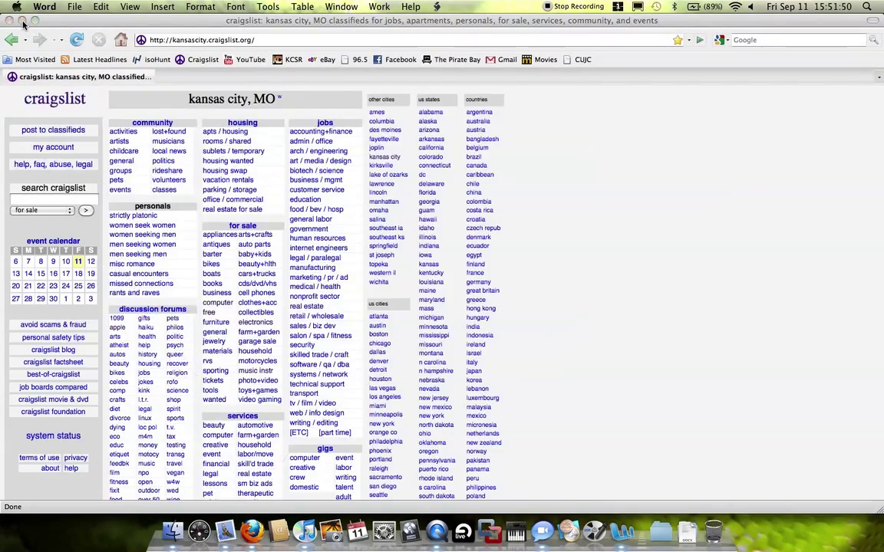
pyautogui.click(23, 22)
pyautogui.click(23, 22)
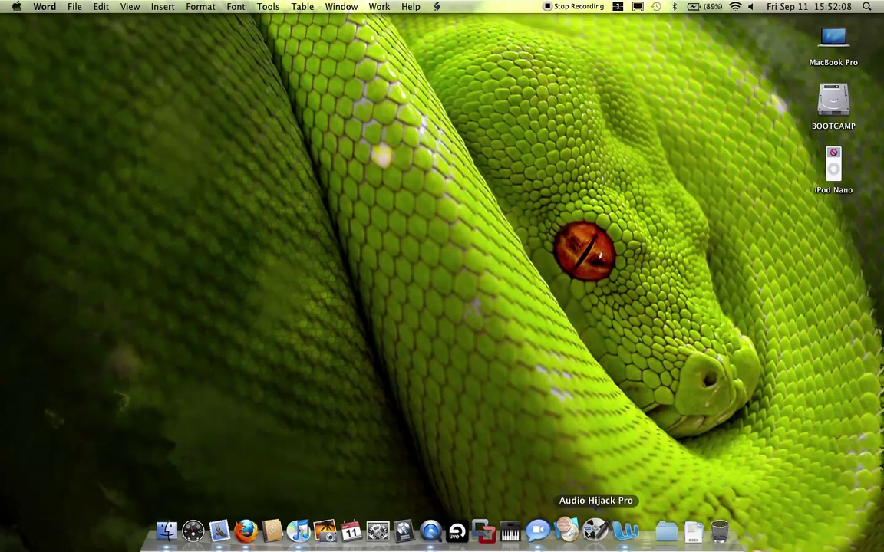
pyautogui.rightClick(242, 530)
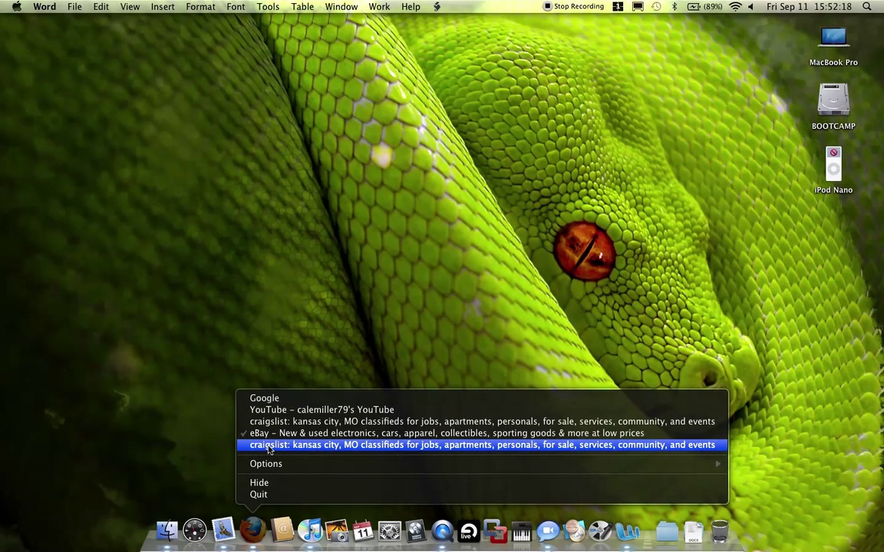
pyautogui.click(253, 399)
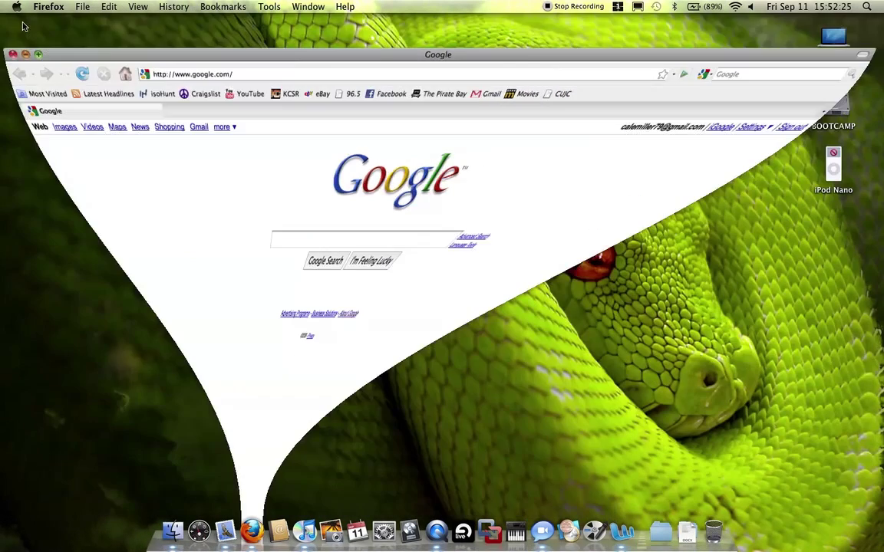
pyautogui.click(21, 20)
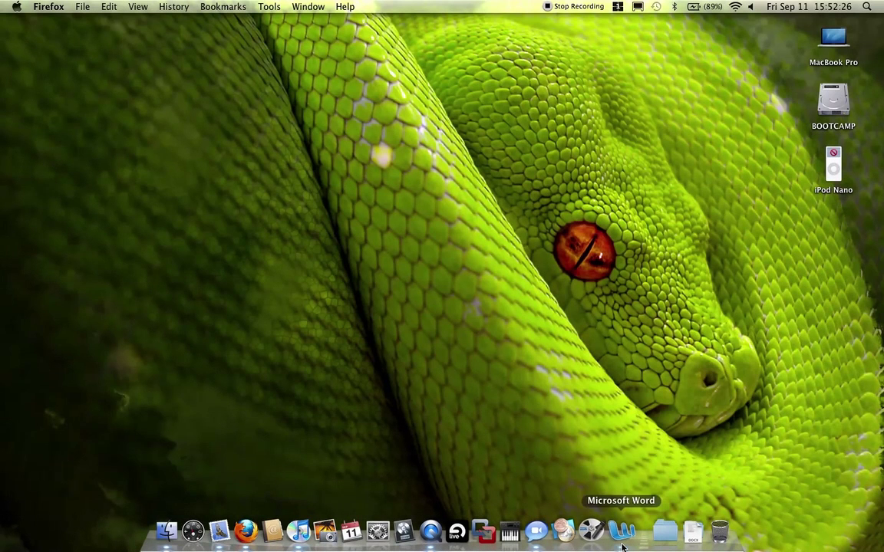
pyautogui.rightClick(631, 516)
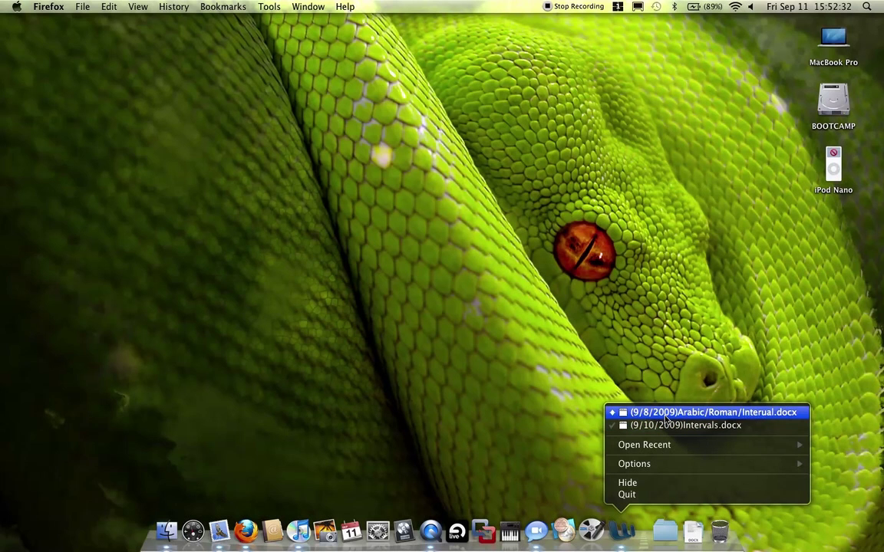
pyautogui.click(522, 442)
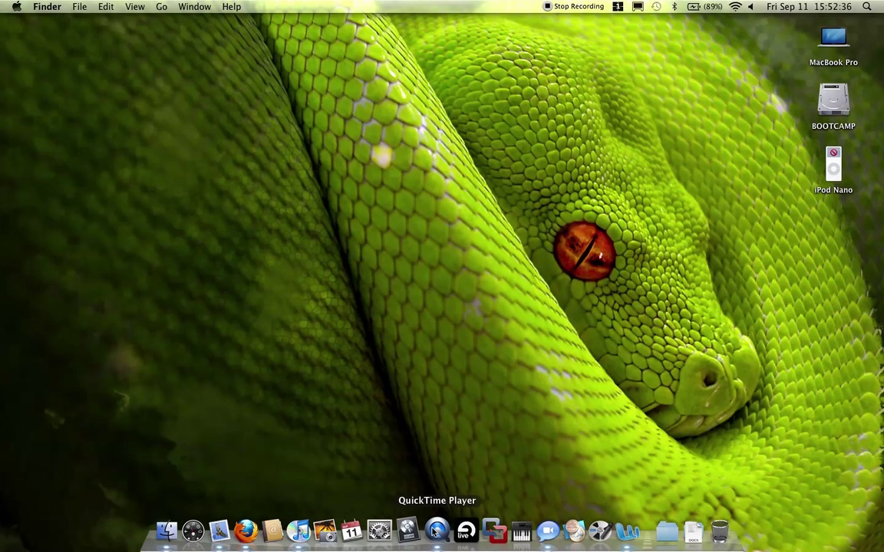
pyautogui.click(378, 535)
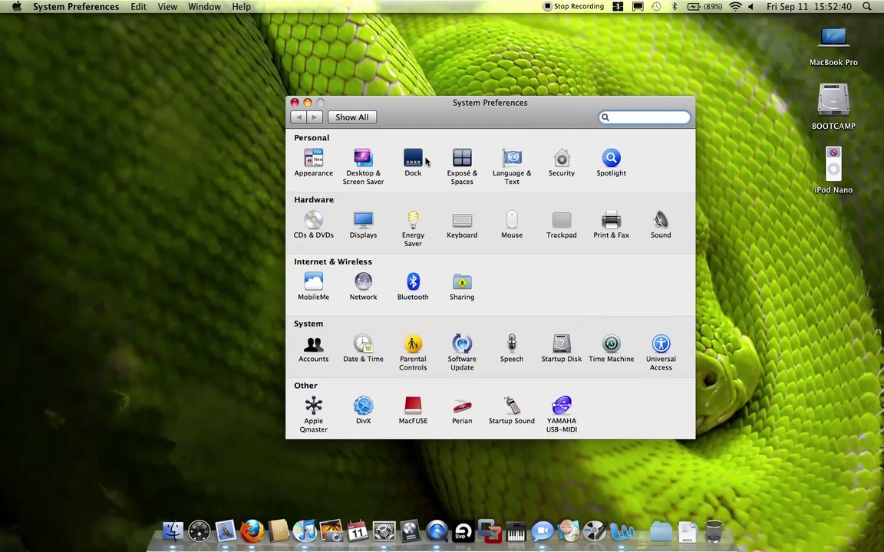
pyautogui.click(424, 159)
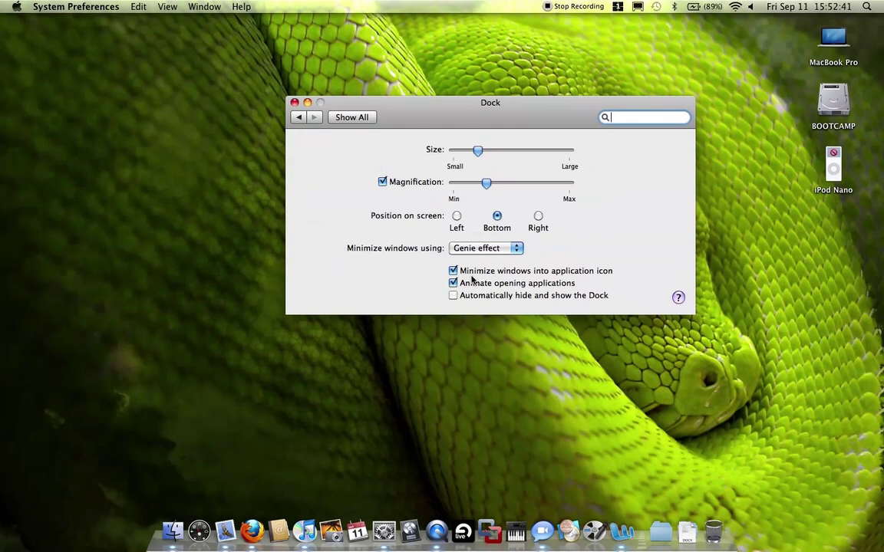
pyautogui.click(294, 102)
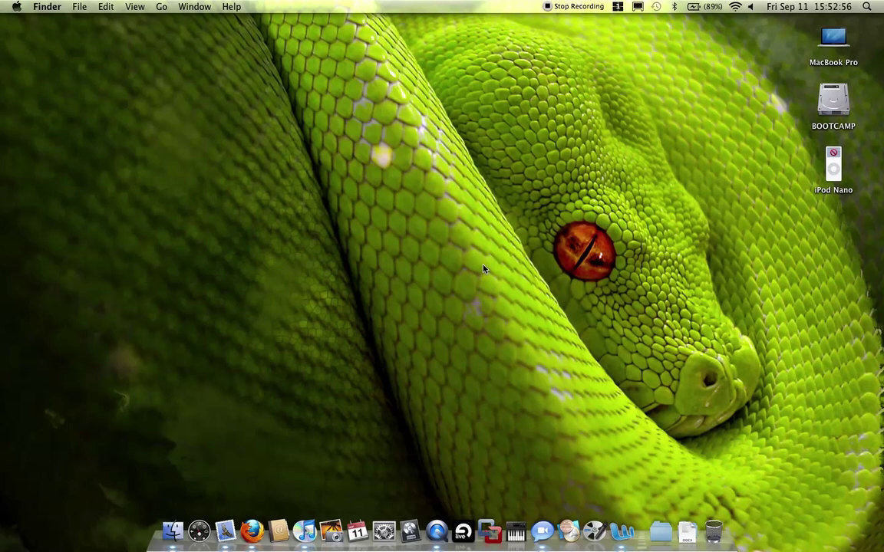
pyautogui.click(437, 531)
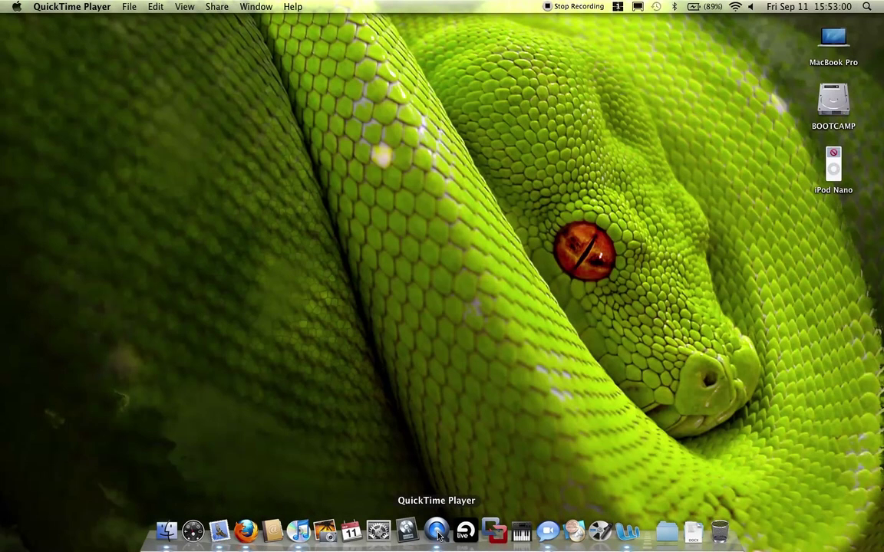
pyautogui.click(128, 7)
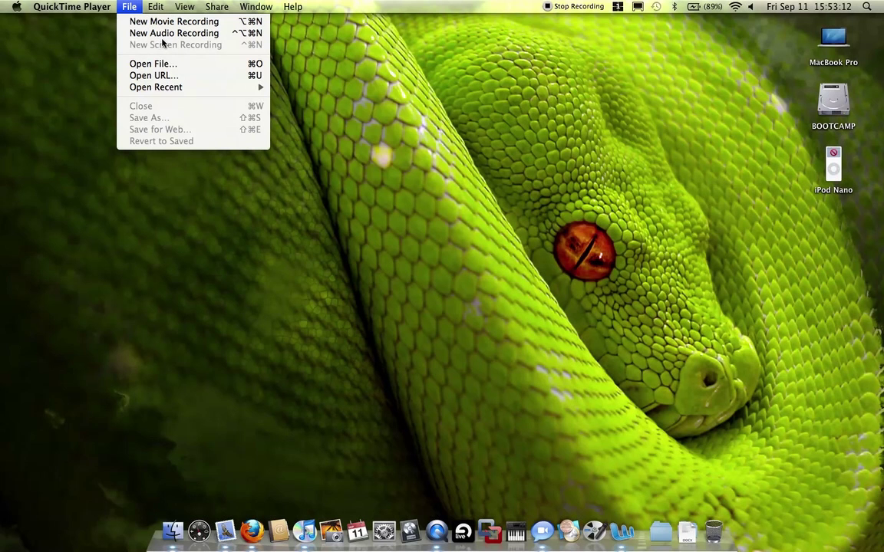
pyautogui.click(93, 62)
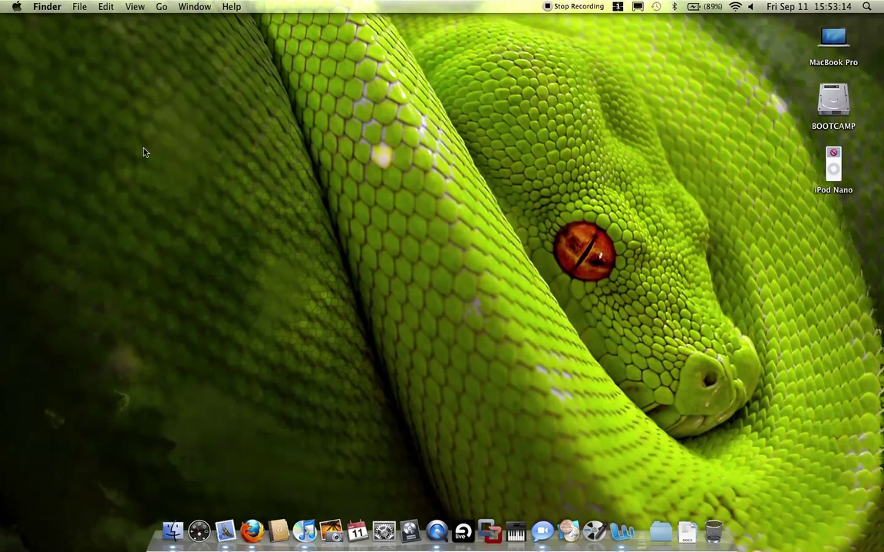